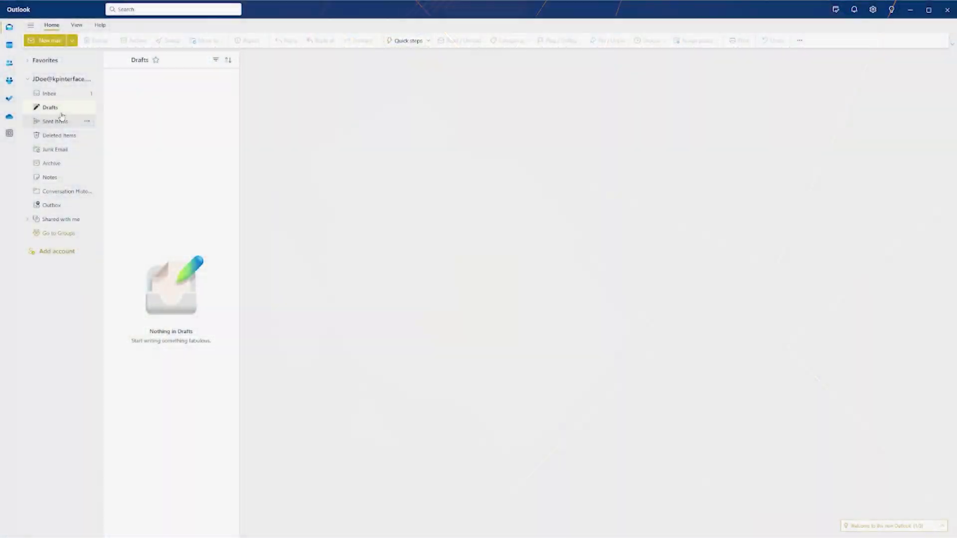
Open the 'Your New Proofpoint Essentials account!' email from the Outlook Inbox
{"action": "left_click", "coordinate": [58, 98]}
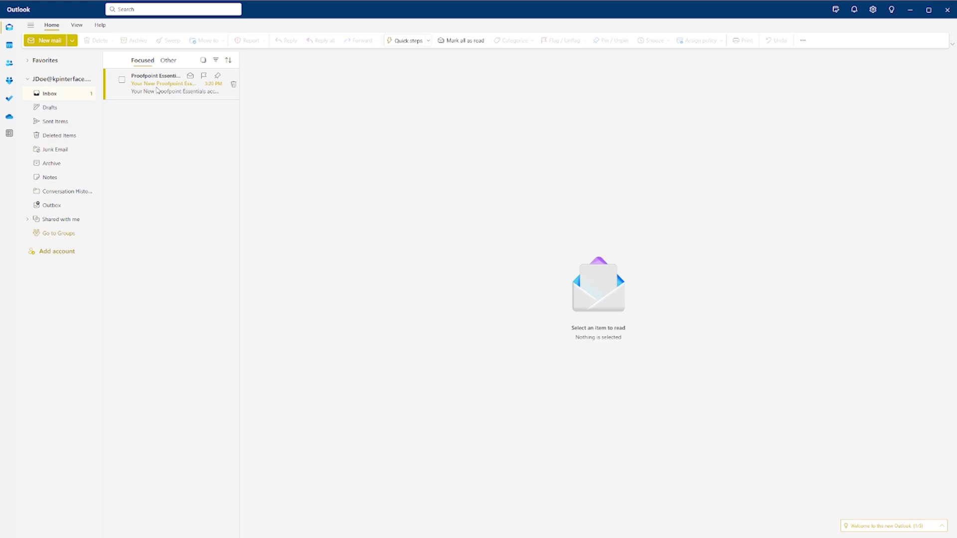
{"action": "left_click", "coordinate": [157, 90]}
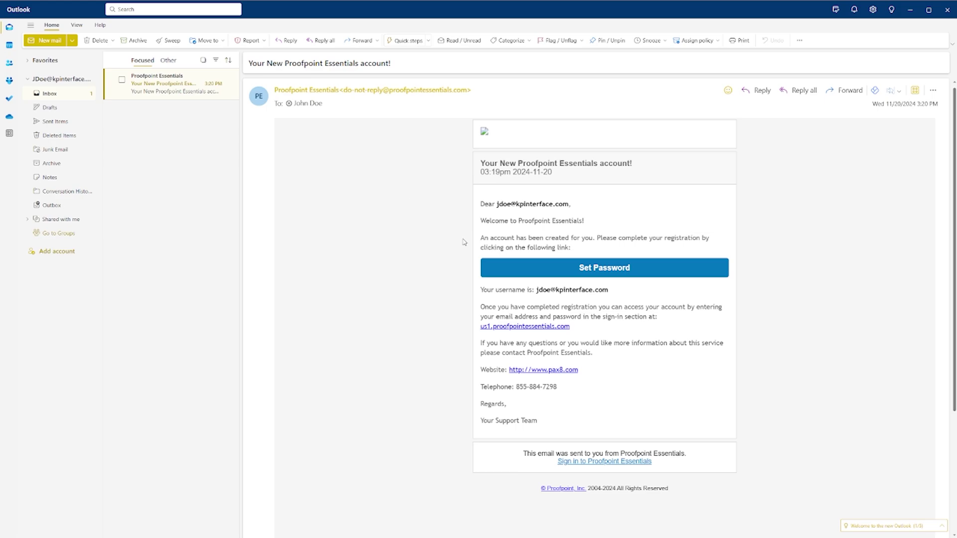
Create the new account password from the Set Password link, confirm it, and save it
{"action": "left_click", "coordinate": [496, 268]}
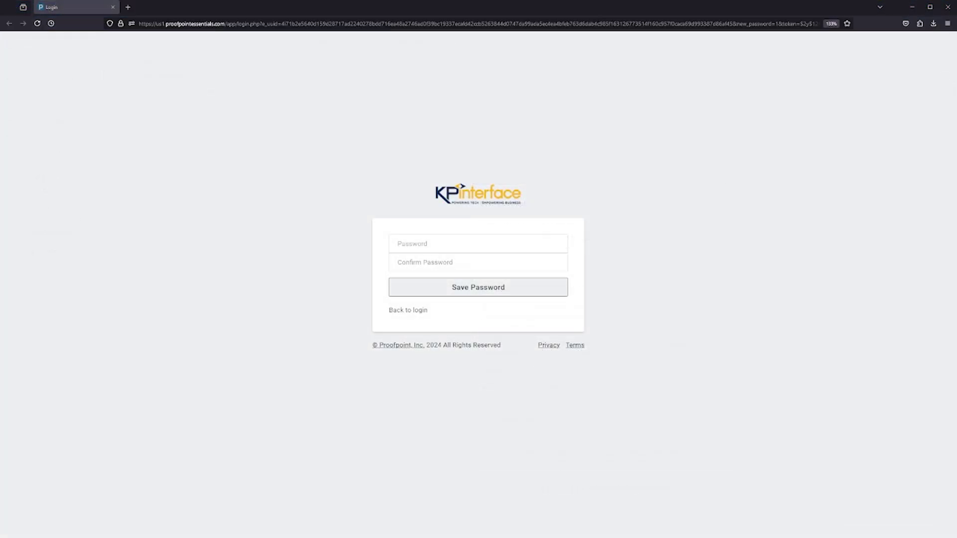
{"action": "left_click", "coordinate": [470, 244]}
{"action": "type", "text": "aa"}
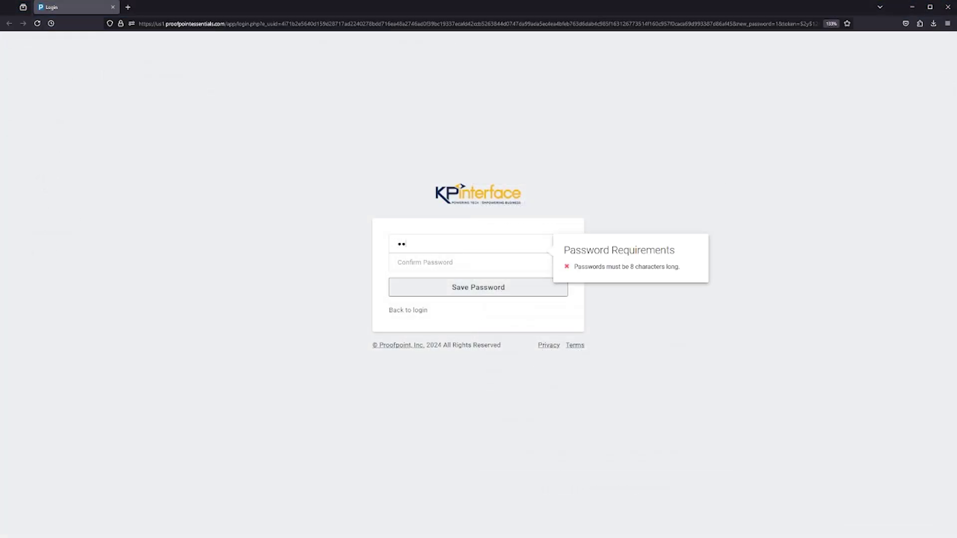
{"action": "type", "text": "aaaaaa"}
{"action": "left_click", "coordinate": [457, 260]}
{"action": "type", "text": "aaaaaaaa"}
{"action": "left_click", "coordinate": [478, 288]}
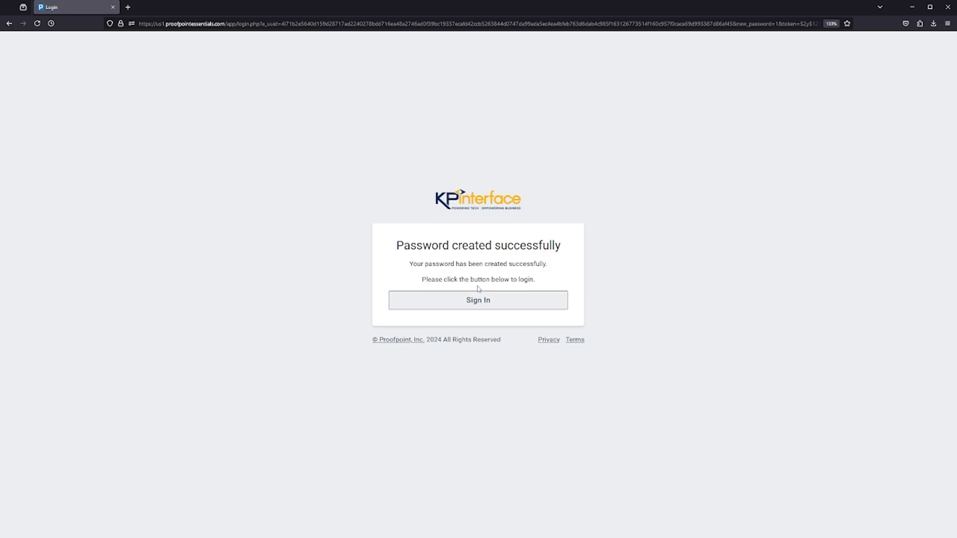
Sign in to Proofpoint Essentials with the account e-mail address and new password
{"action": "left_click", "coordinate": [478, 296]}
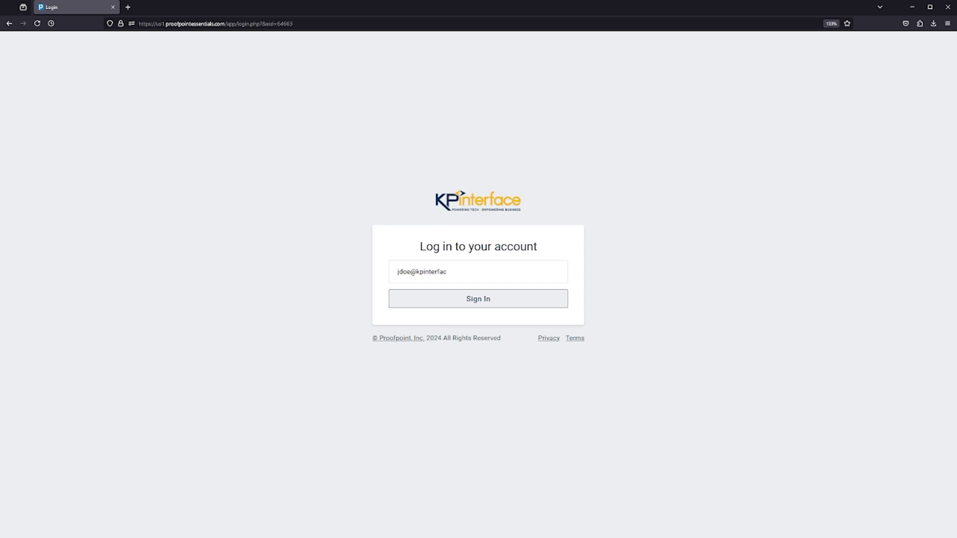
{"action": "left_click", "coordinate": [482, 299]}
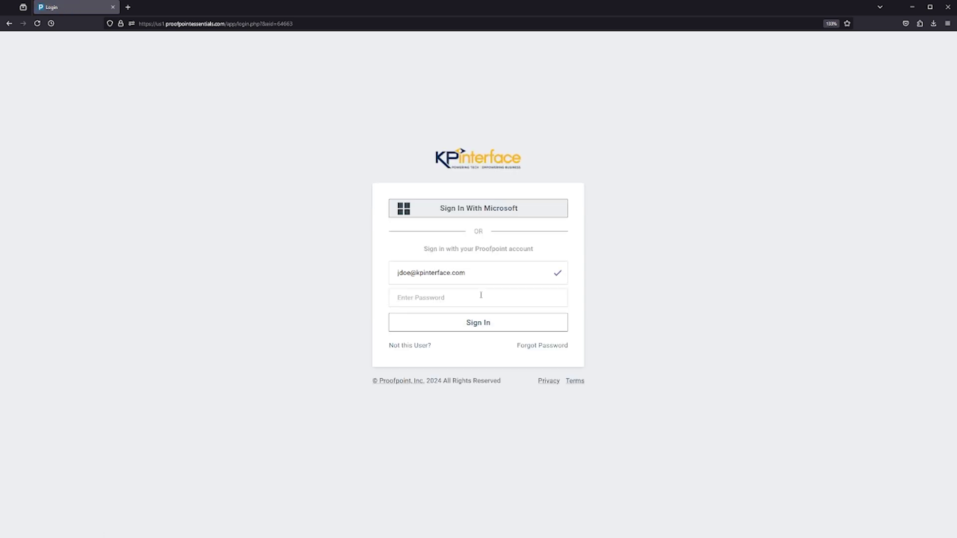
{"action": "type", "text": "********"}
{"action": "left_click", "coordinate": [478, 323]}
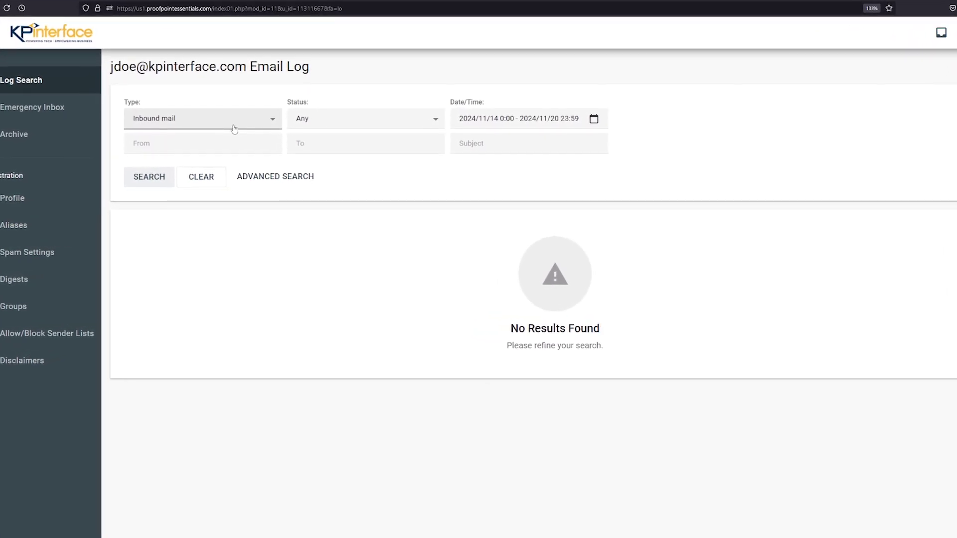
Expand the Email Log Type dropdown to show the Inbound and Outbound mail choices
{"action": "left_click", "coordinate": [234, 128]}
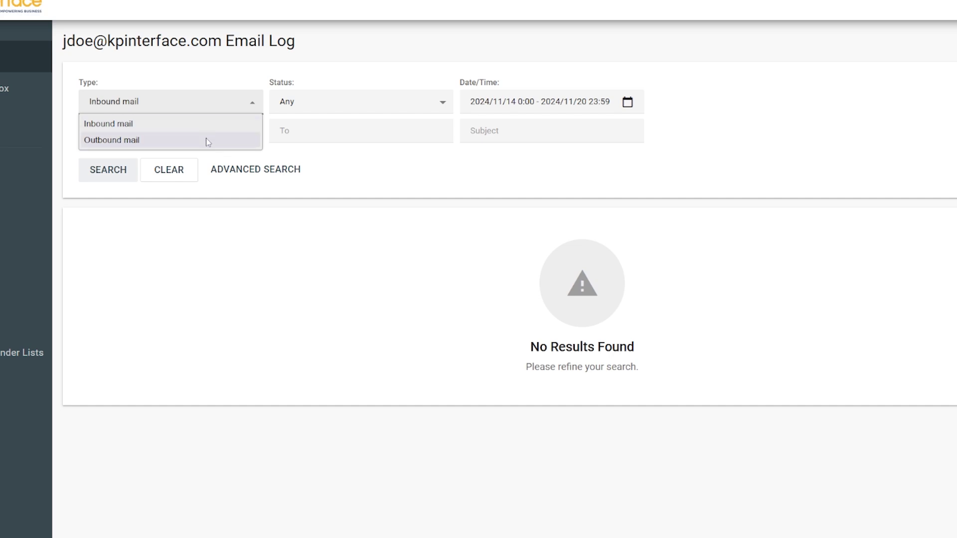
Keep the status filter at Any and apply a date range of November 4–21, 2024
{"action": "left_click", "coordinate": [340, 97]}
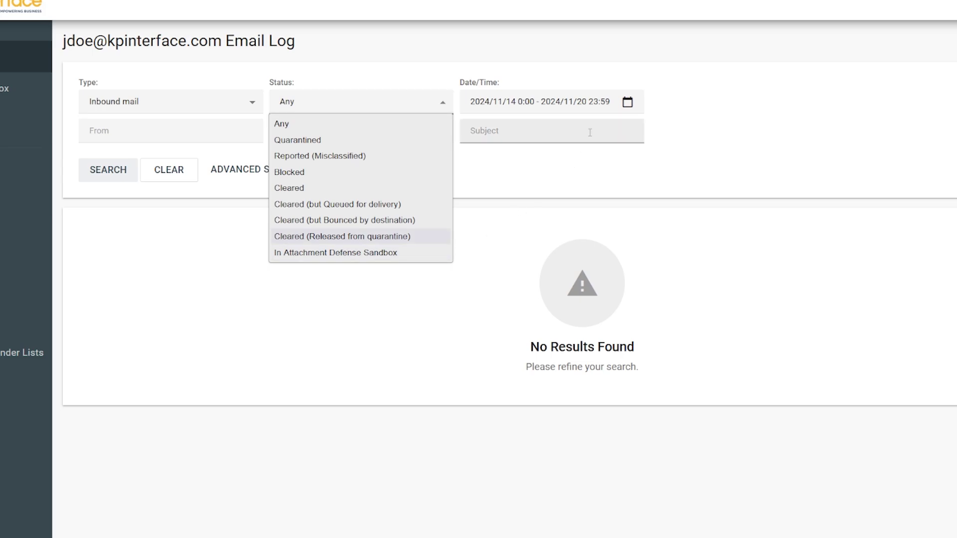
{"action": "left_click", "coordinate": [548, 102]}
{"action": "left_click", "coordinate": [548, 102]}
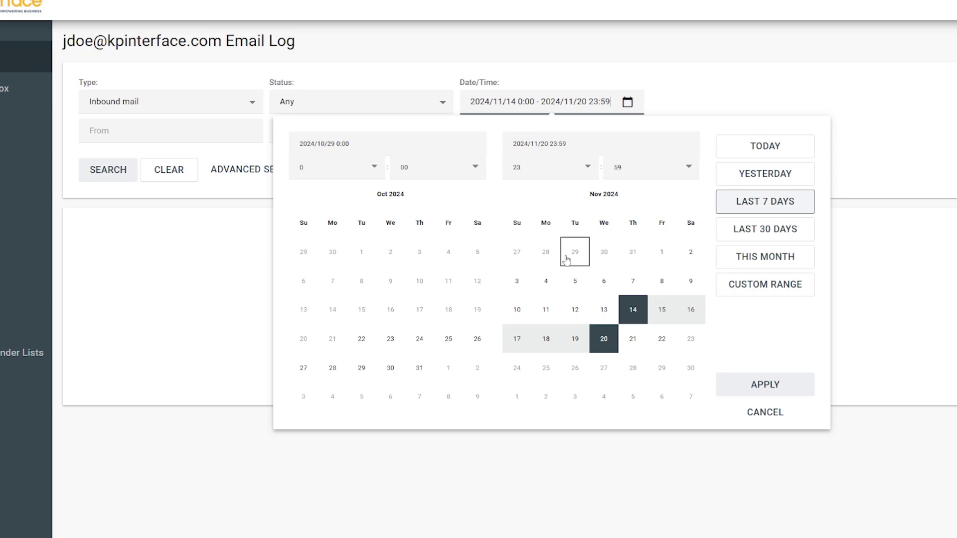
{"action": "left_click", "coordinate": [546, 280]}
{"action": "left_click", "coordinate": [633, 339]}
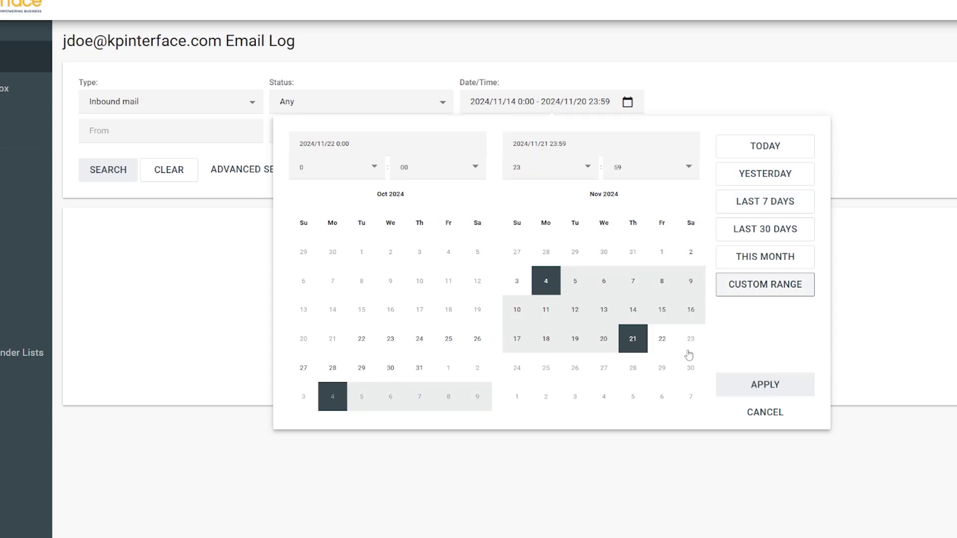
{"action": "left_click", "coordinate": [766, 384]}
{"action": "left_click", "coordinate": [264, 132]}
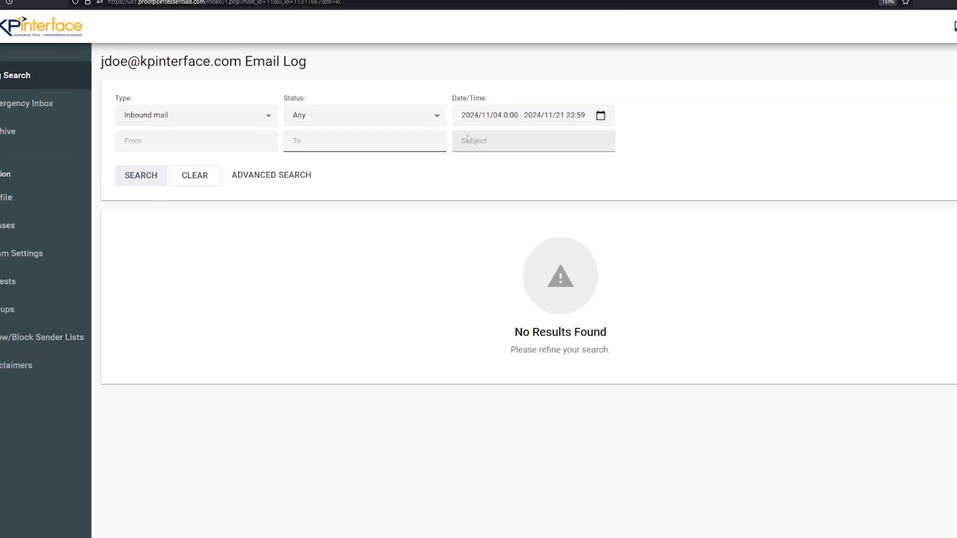
Put the cursor in the Subject filter field of the email log search
{"action": "left_click", "coordinate": [471, 135]}
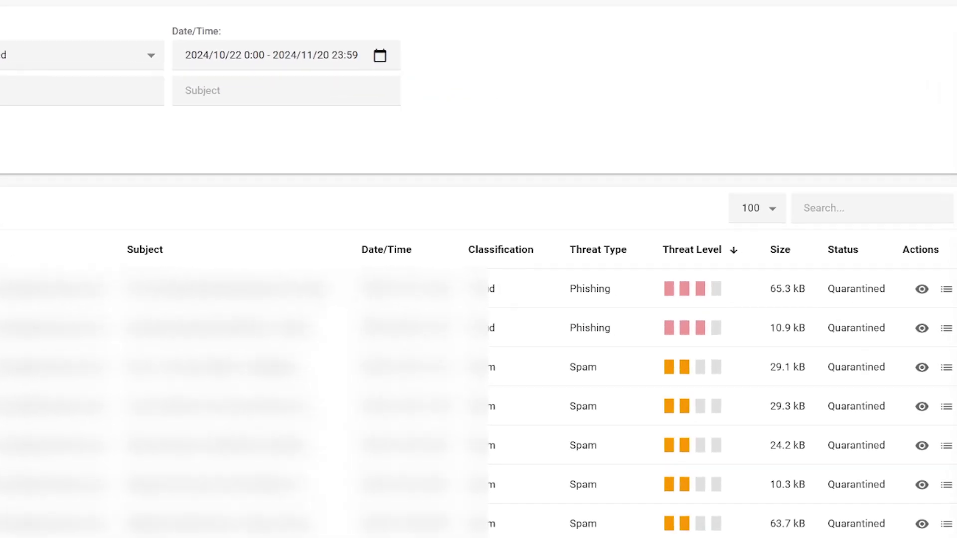
View a quarantined email's detailed log entry and scroll through its scan and delivery details
{"action": "left_click", "coordinate": [922, 285]}
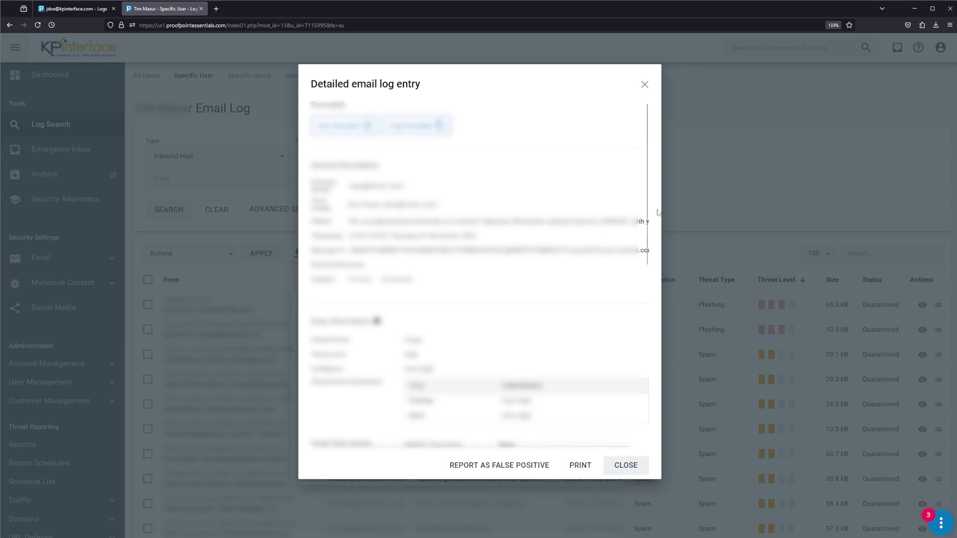
{"action": "left_click_drag", "start_coordinate": [648, 211], "coordinate": [648, 386]}
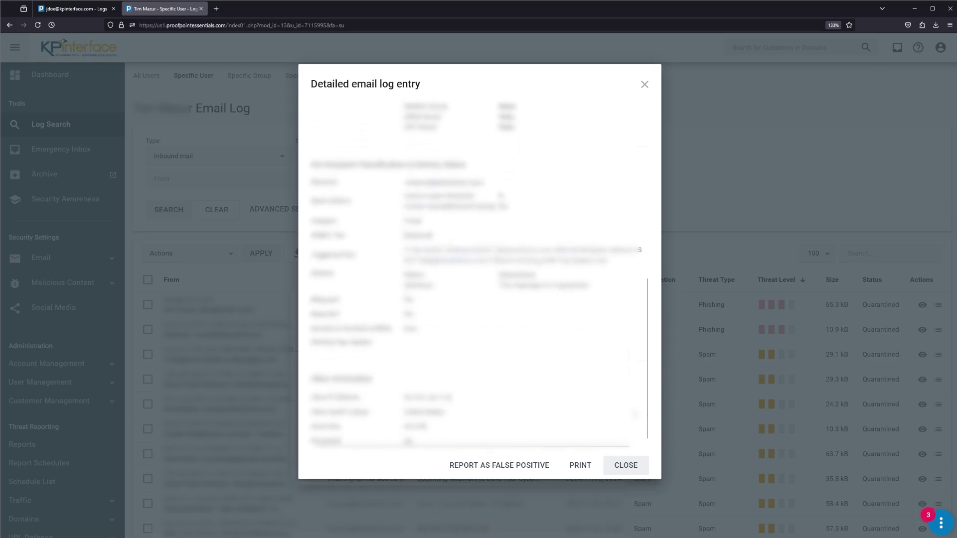
Close the detailed entry and expand the bulk Actions dropdown above the log table
{"action": "left_click", "coordinate": [625, 465]}
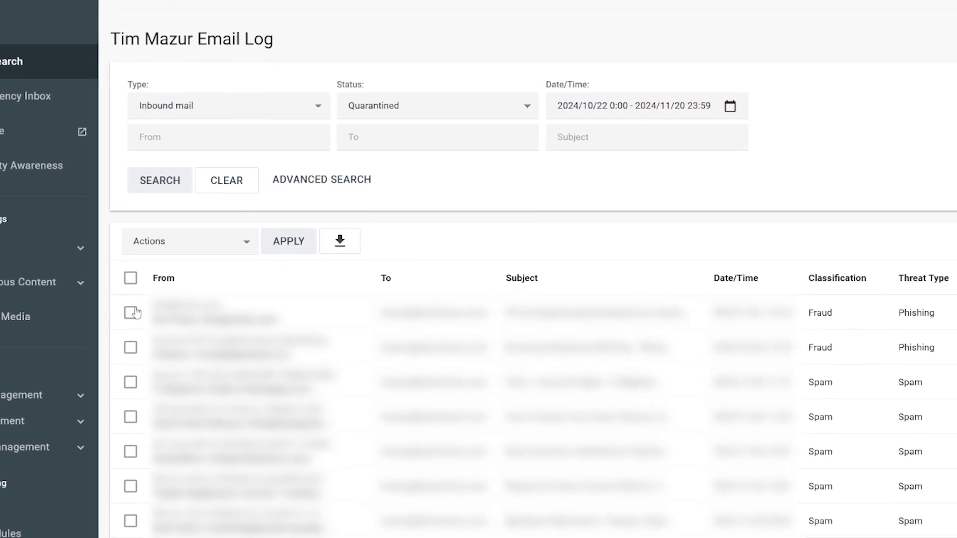
{"action": "left_click", "coordinate": [229, 231]}
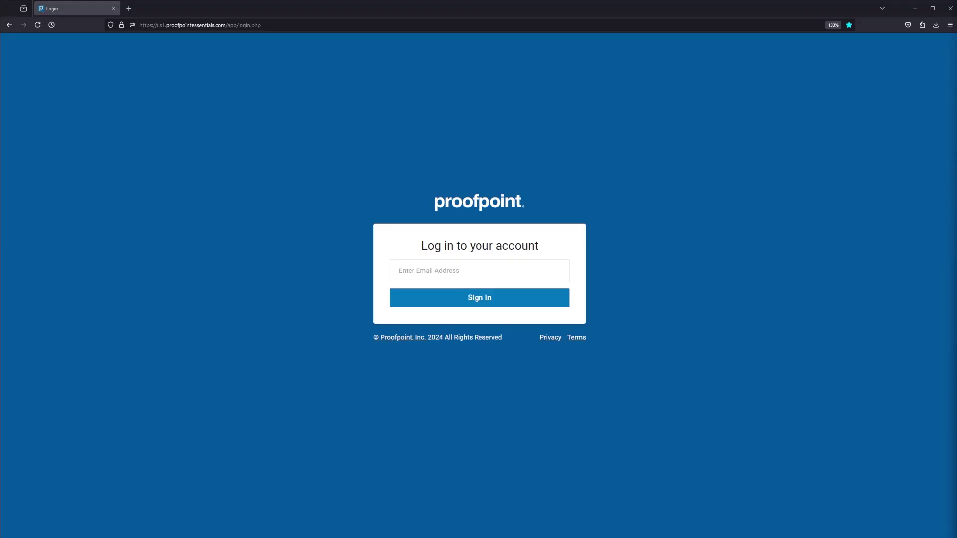
Sign back into the portal with the account e-mail address and password
{"action": "left_click", "coordinate": [437, 271]}
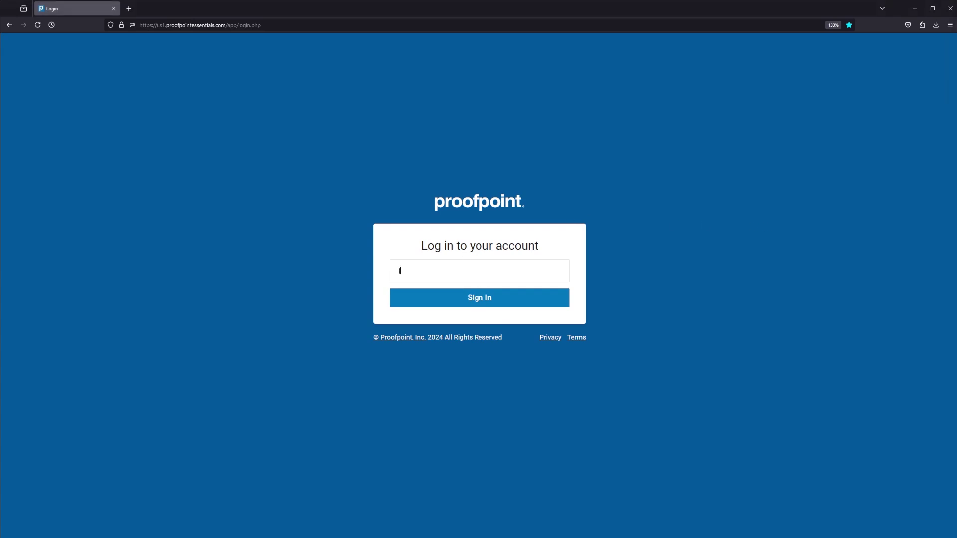
{"action": "left_click", "coordinate": [465, 300]}
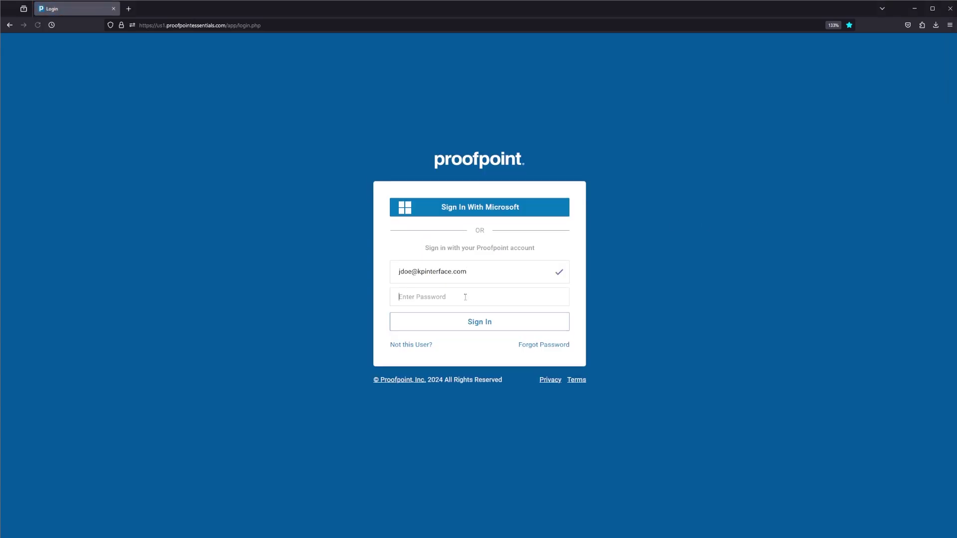
{"action": "type", "text": "••••••••"}
{"action": "key", "text": "Return"}
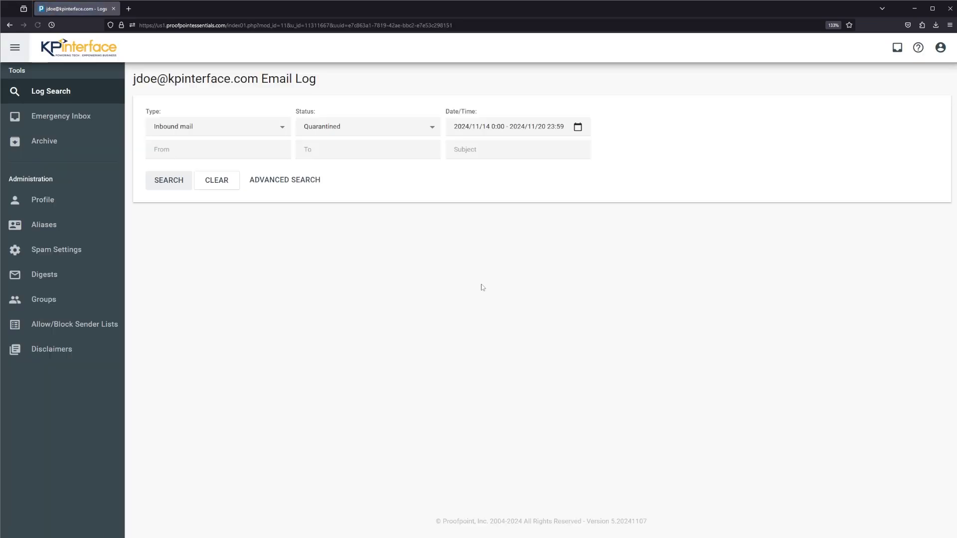
Go to the Emergency Inbox page from the left sidebar
{"action": "left_click", "coordinate": [93, 125]}
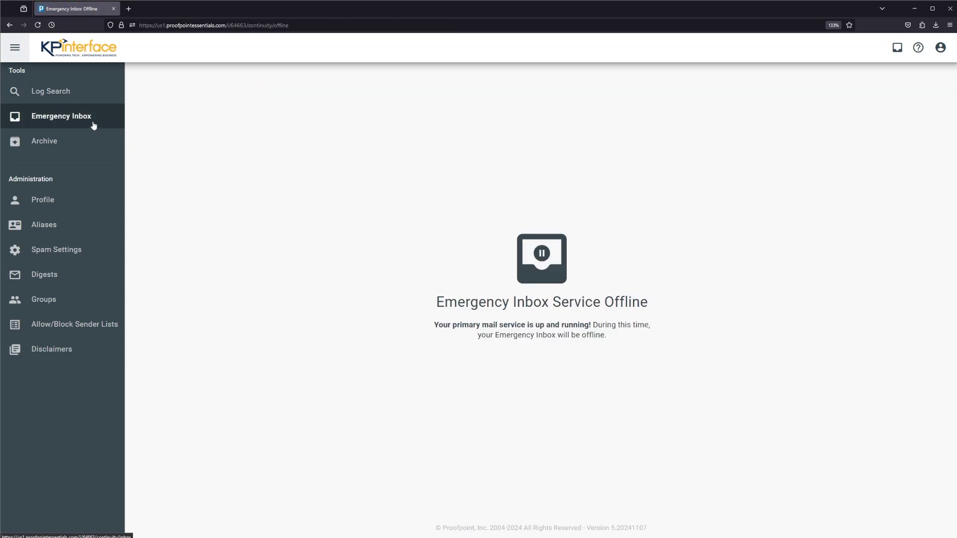